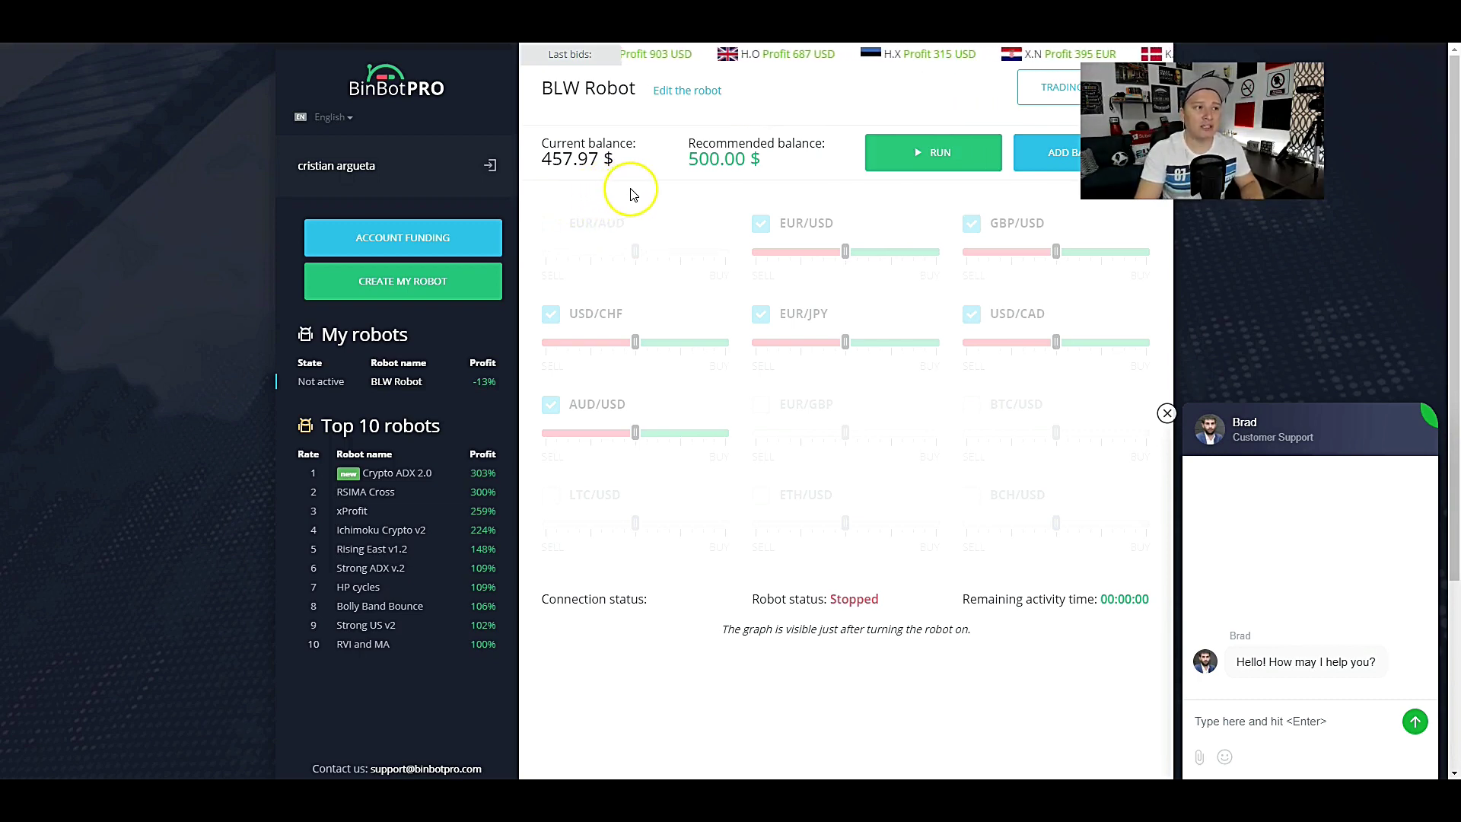
pyautogui.click(1050, 87)
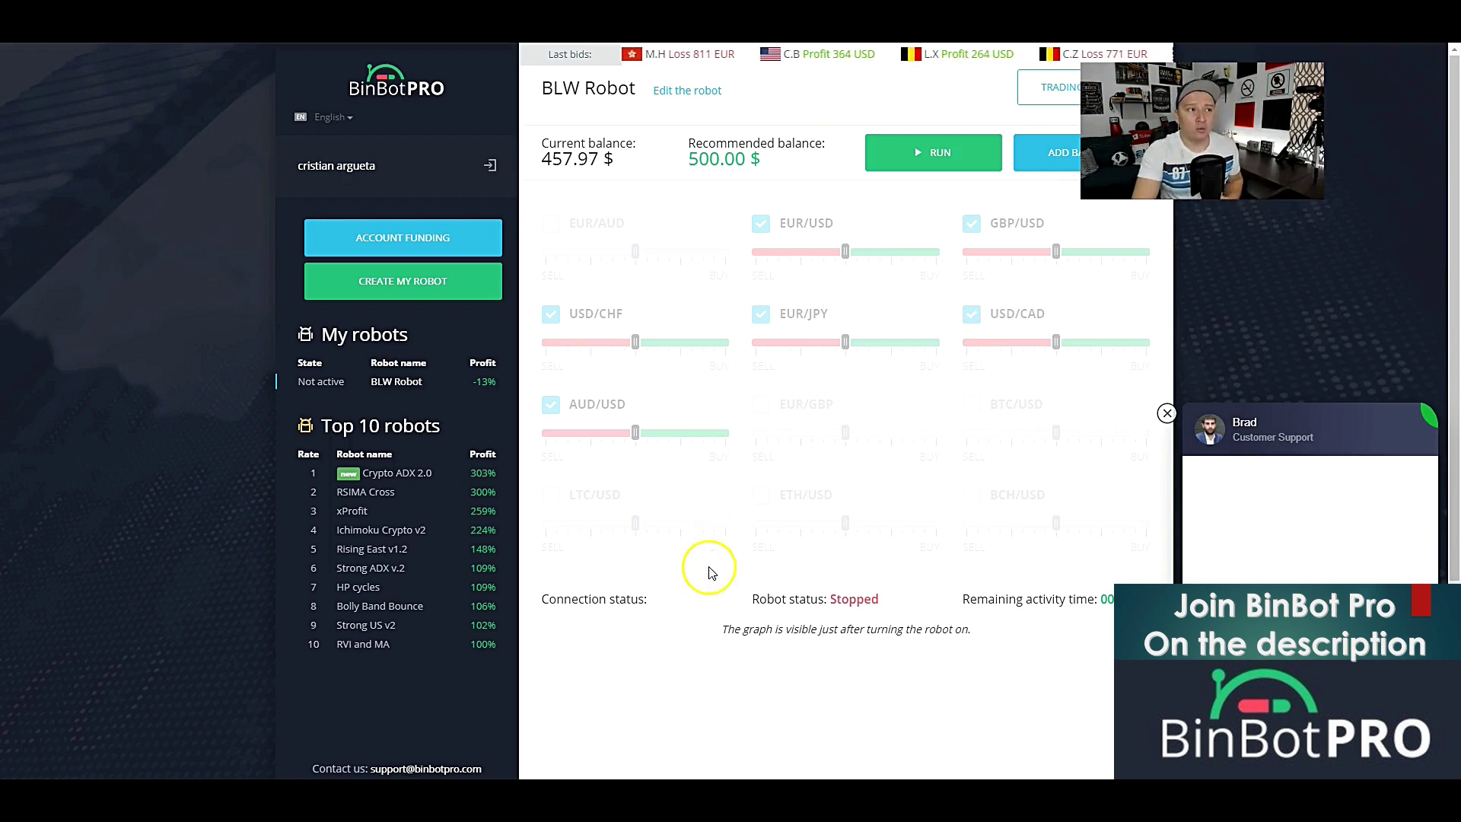
pyautogui.click(1050, 89)
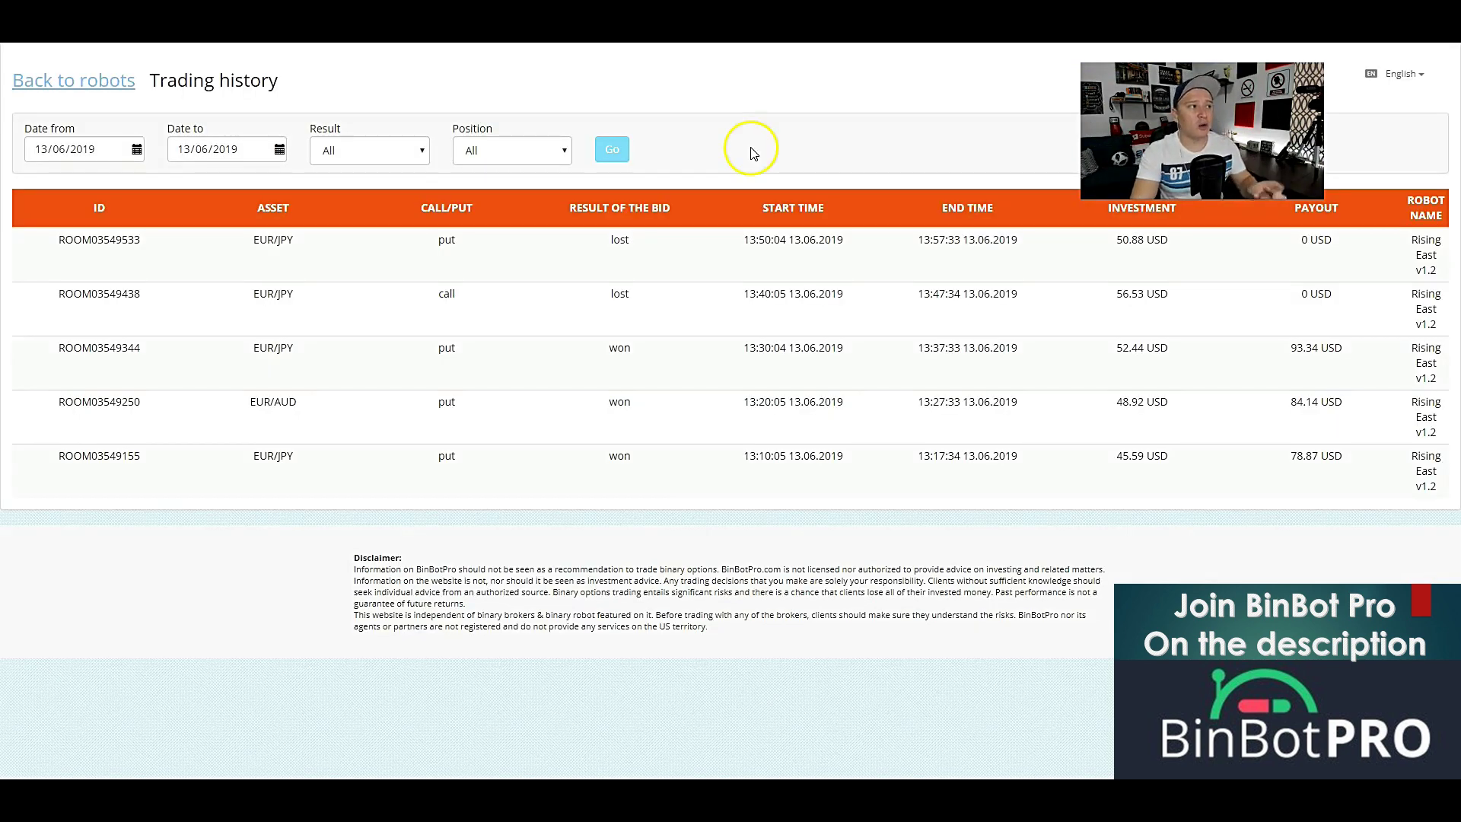